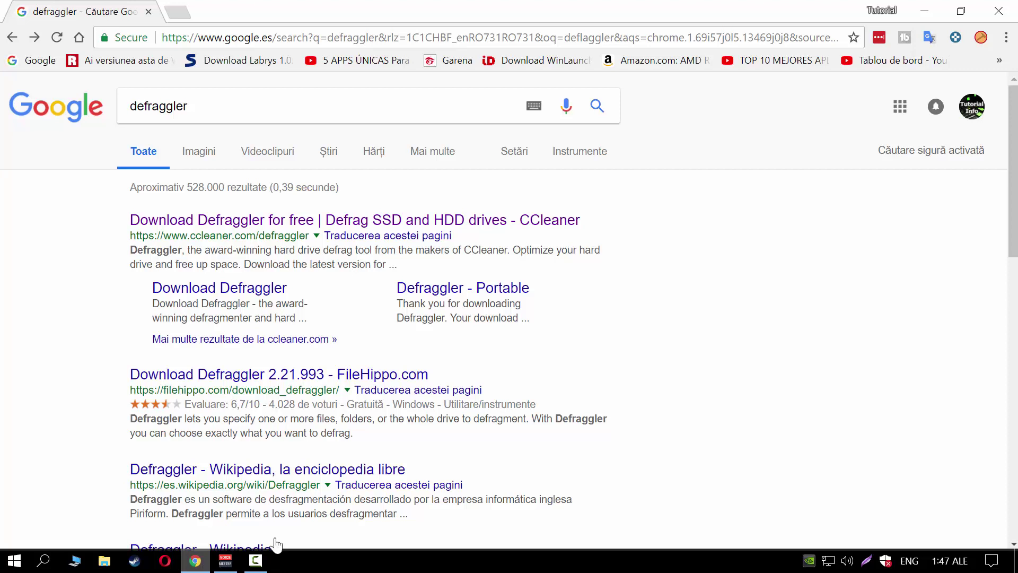
Open CCleaner's official Defraggler page from the search results and look over its feature descriptions.
{"action": "left_click", "coordinate": [277, 219]}
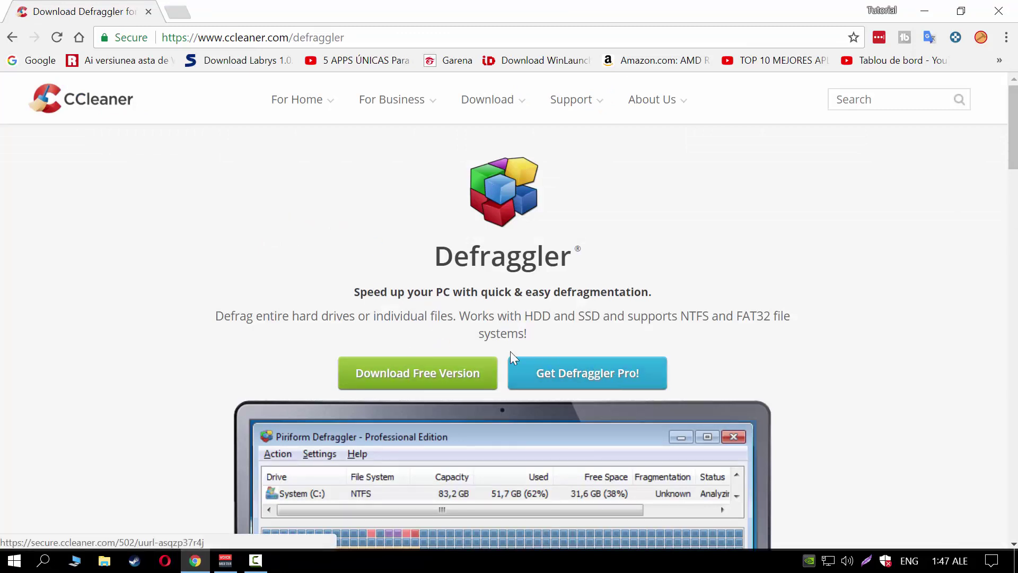
{"action": "scroll", "coordinate": [437, 352], "scroll_direction": "down", "scroll_amount": 3}
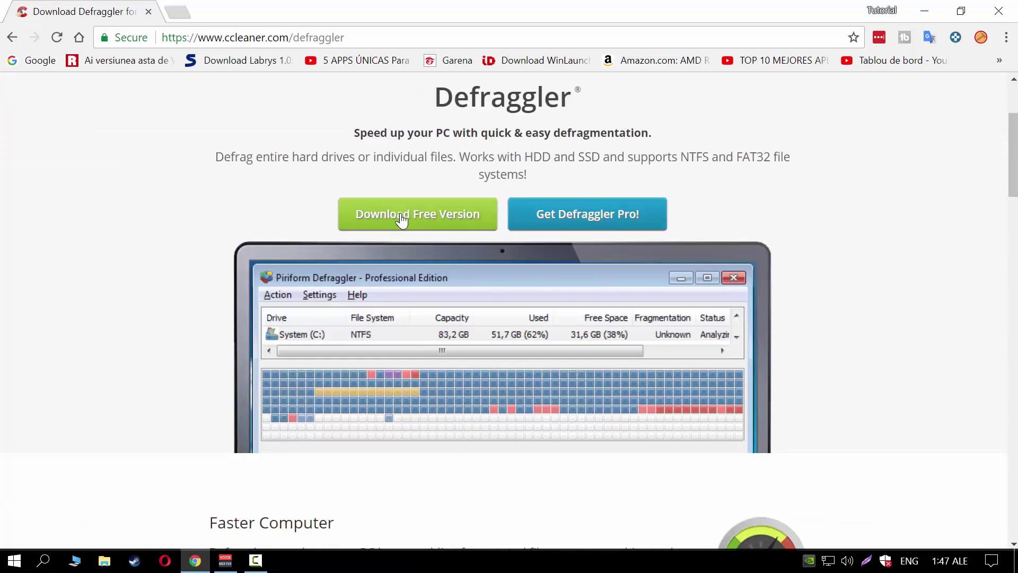
{"action": "scroll", "coordinate": [463, 298], "scroll_direction": "down", "scroll_amount": 13}
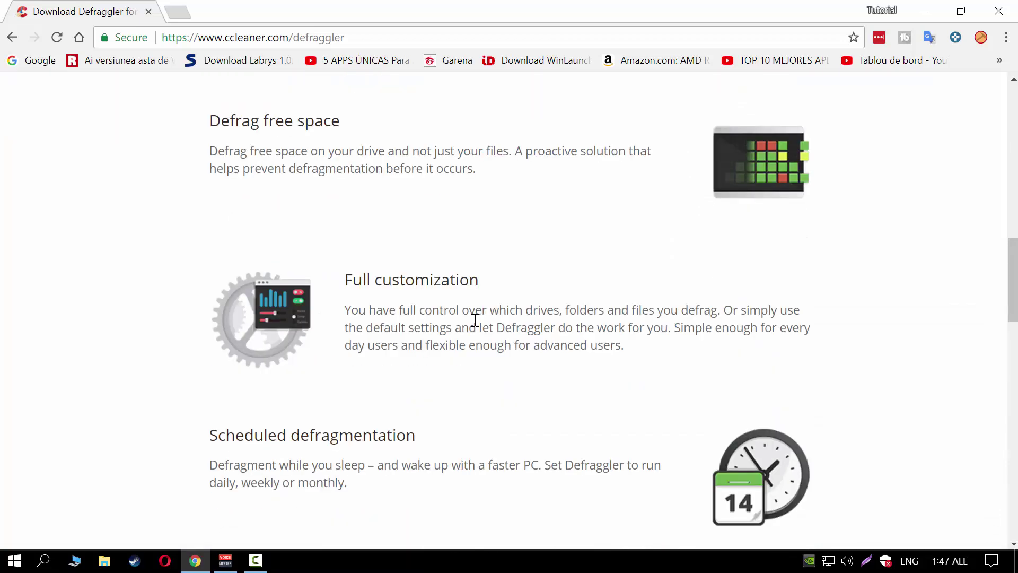
{"action": "scroll", "coordinate": [475, 321], "scroll_direction": "up", "scroll_amount": 12}
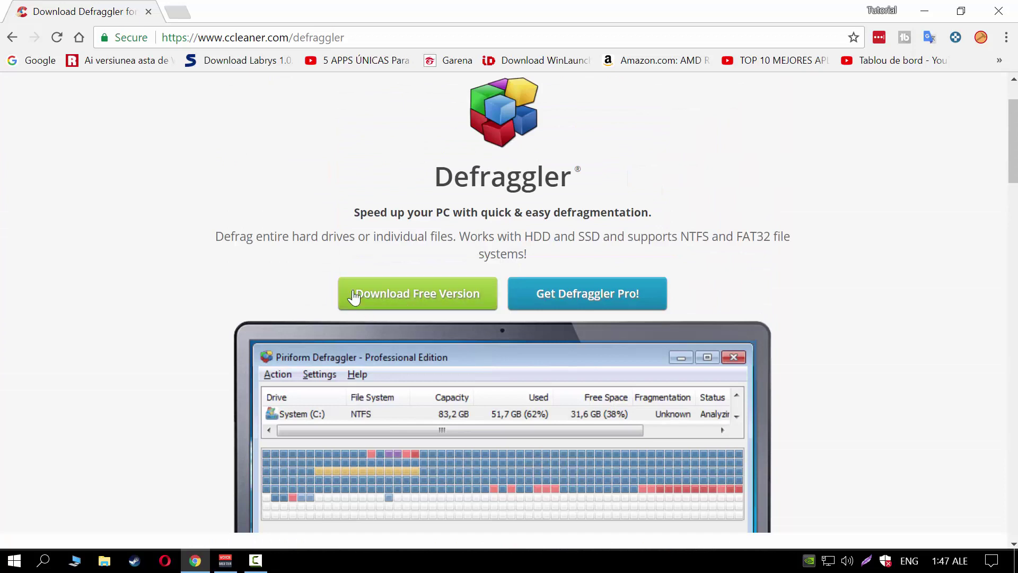
{"action": "scroll", "coordinate": [354, 297], "scroll_direction": "up", "scroll_amount": 2}
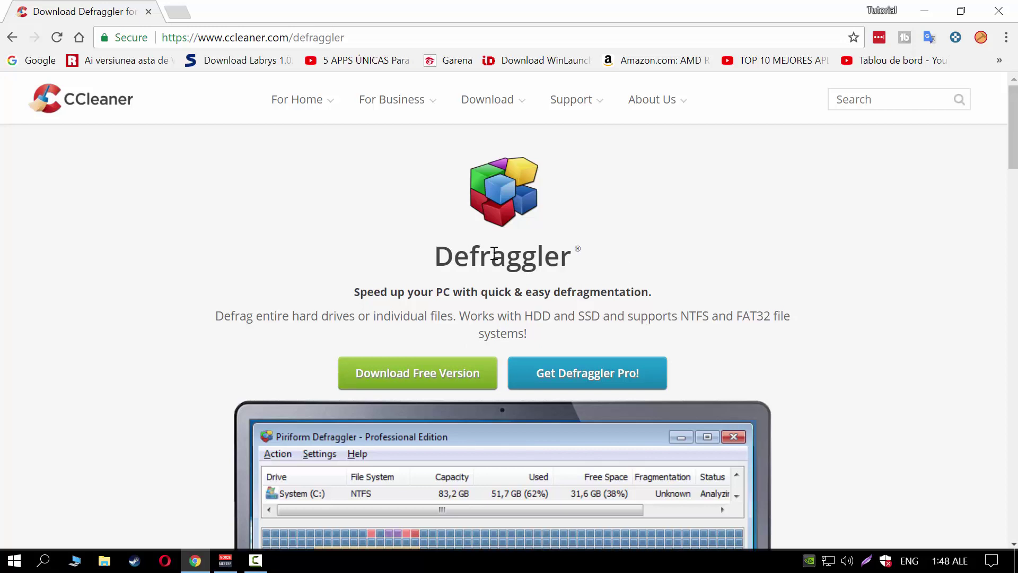
Download the free Defraggler version through FileHippo.com, saving the installer dfsetup221 to the Desktop.
{"action": "left_click", "coordinate": [386, 380]}
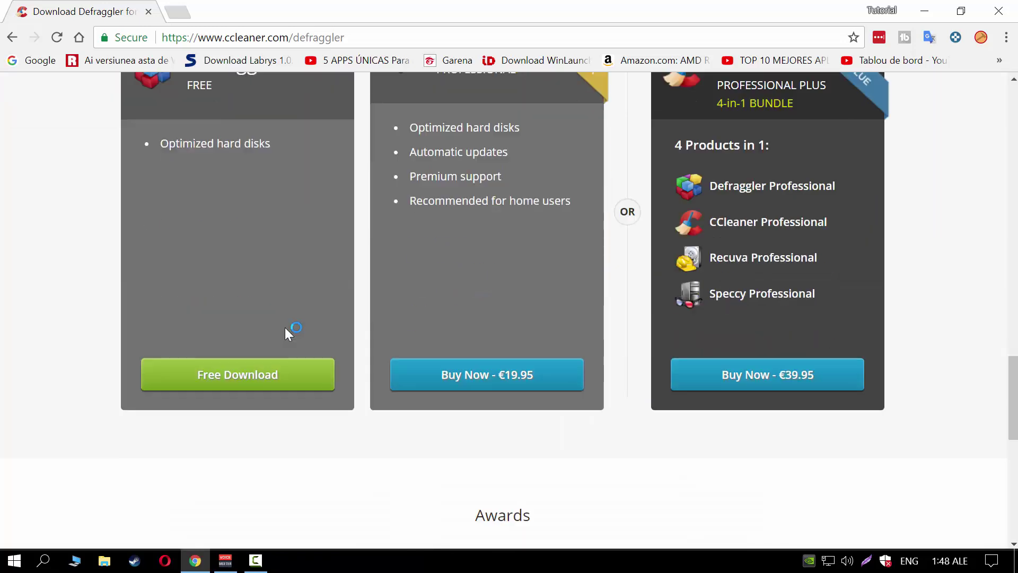
{"action": "left_click", "coordinate": [228, 376]}
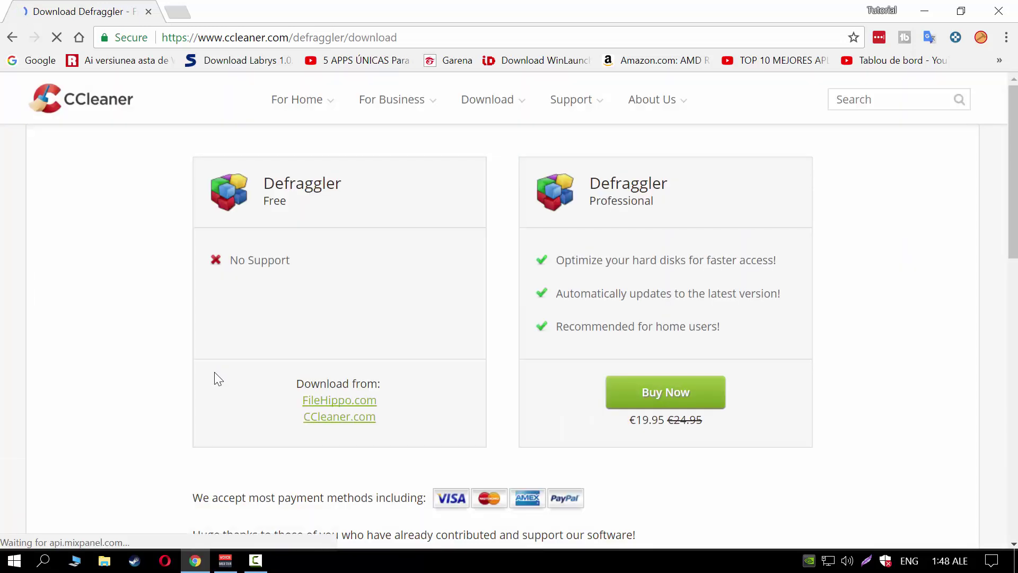
{"action": "left_click", "coordinate": [332, 402]}
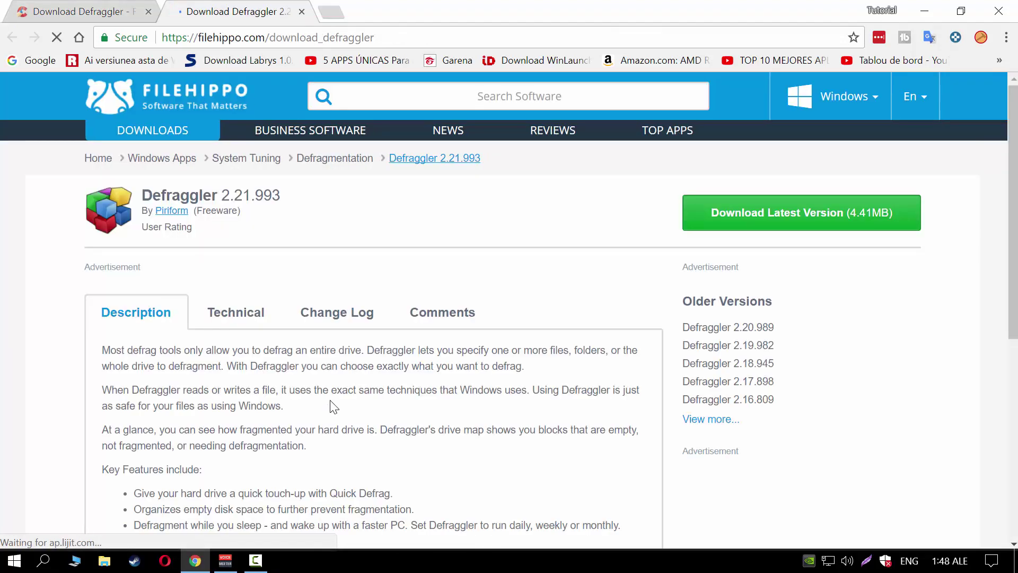
{"action": "left_click", "coordinate": [742, 211]}
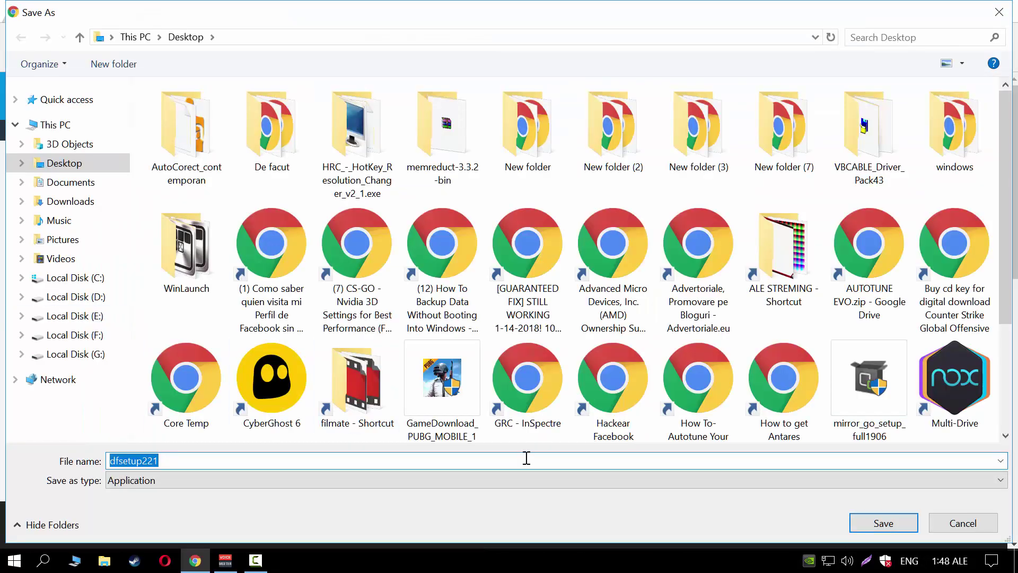
{"action": "left_click", "coordinate": [860, 523]}
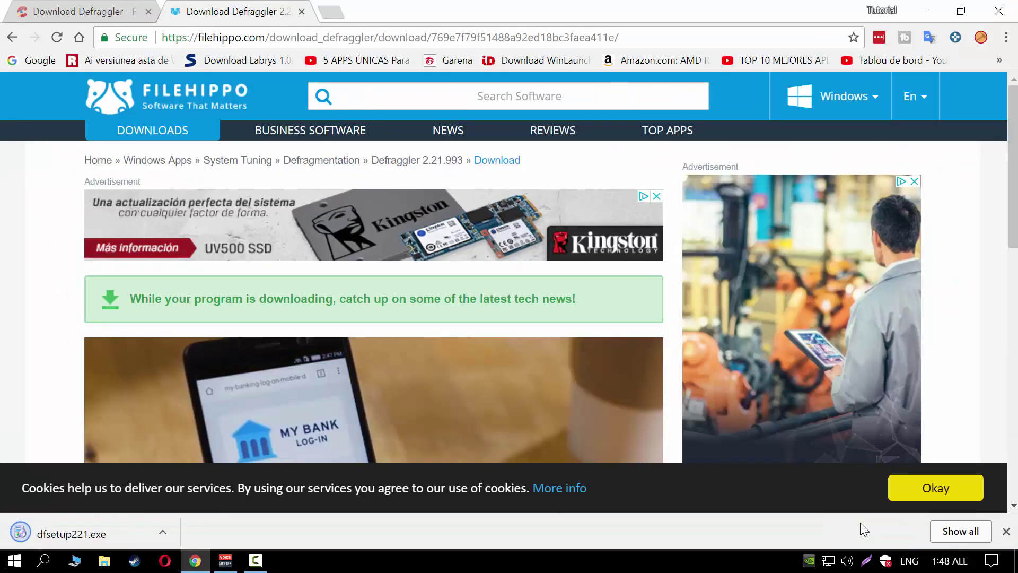
Launch the dfsetup221 installer from the desktop and set the setup language to Română.
{"action": "left_click", "coordinate": [924, 11]}
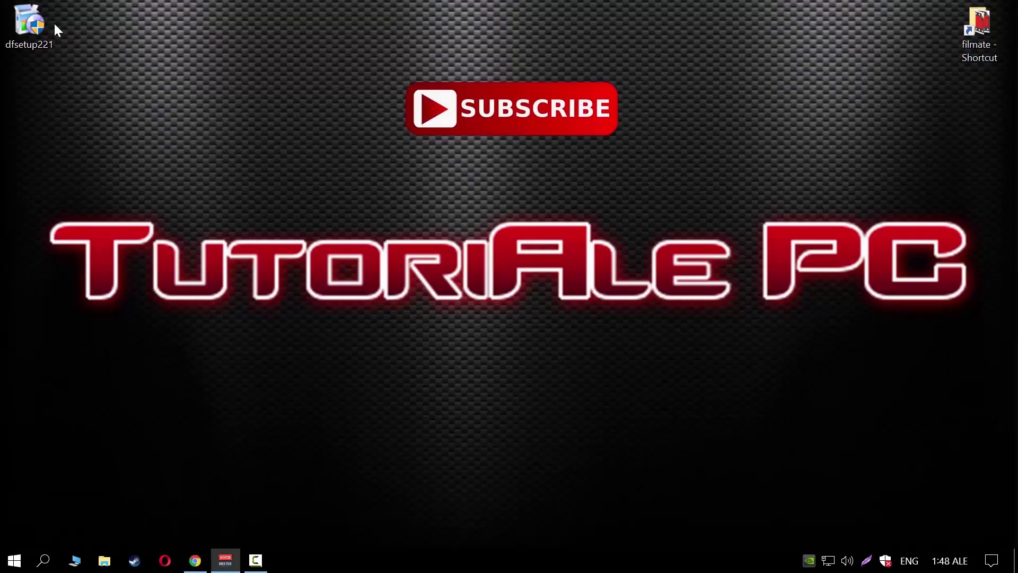
{"action": "double_click", "coordinate": [20, 24]}
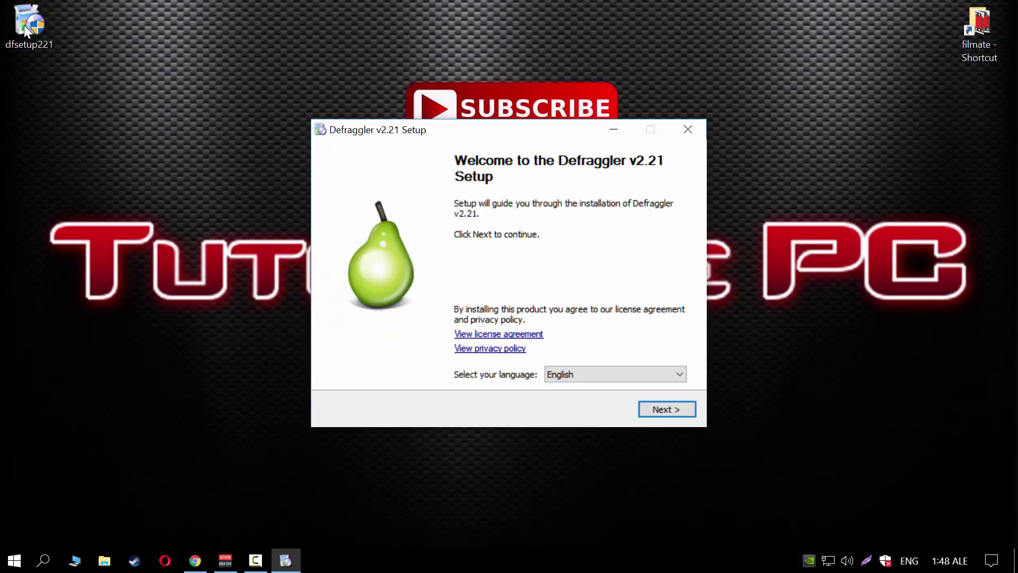
{"action": "left_click", "coordinate": [591, 375]}
{"action": "scroll", "coordinate": [592, 318], "scroll_direction": "down", "scroll_amount": 2}
{"action": "scroll", "coordinate": [596, 317], "scroll_direction": "up", "scroll_amount": 4}
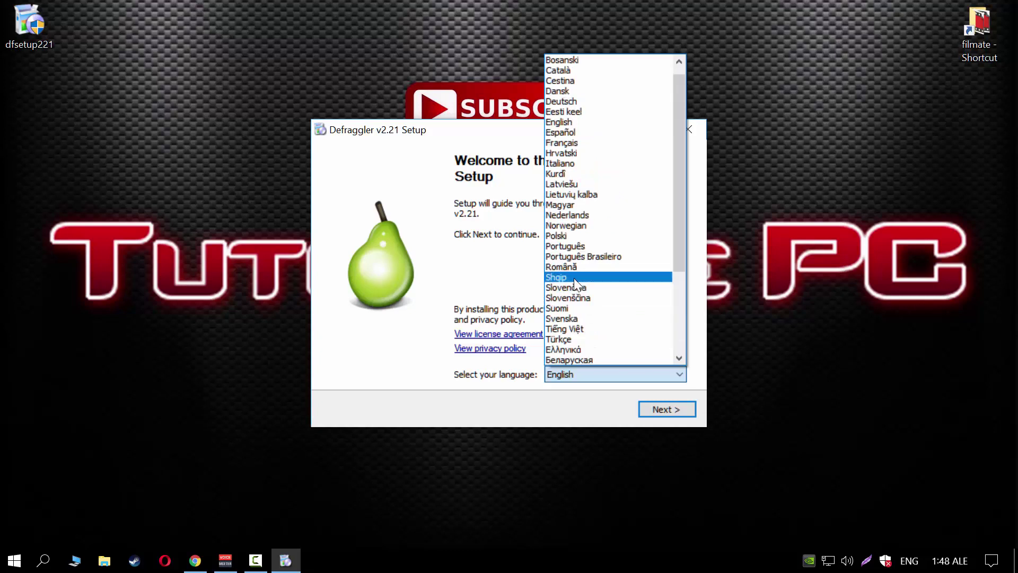
{"action": "left_click", "coordinate": [560, 265]}
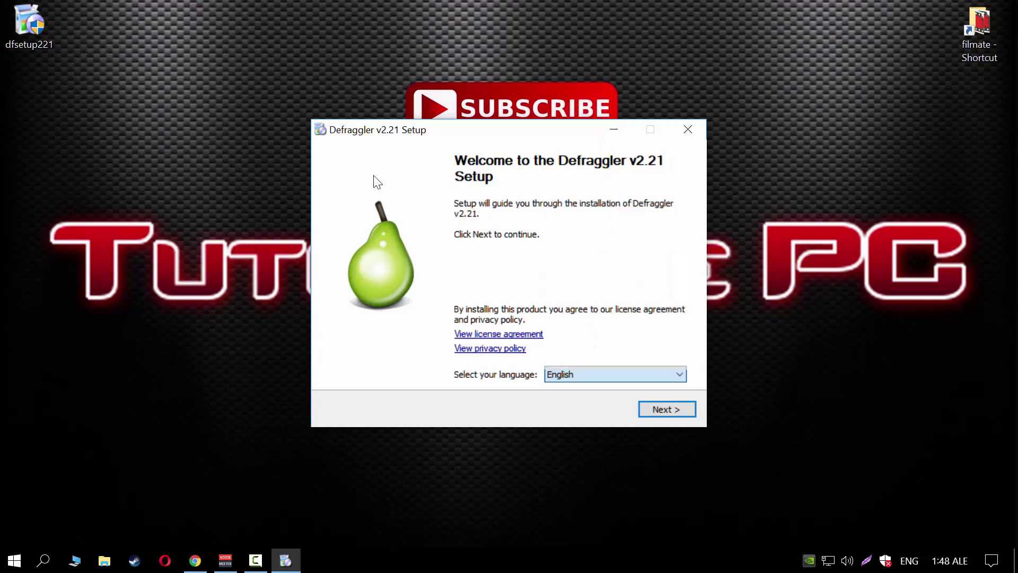
Install Defraggler with the automatic update check off, and finish setup by launching the program without viewing the release notes.
{"action": "left_click", "coordinate": [673, 409]}
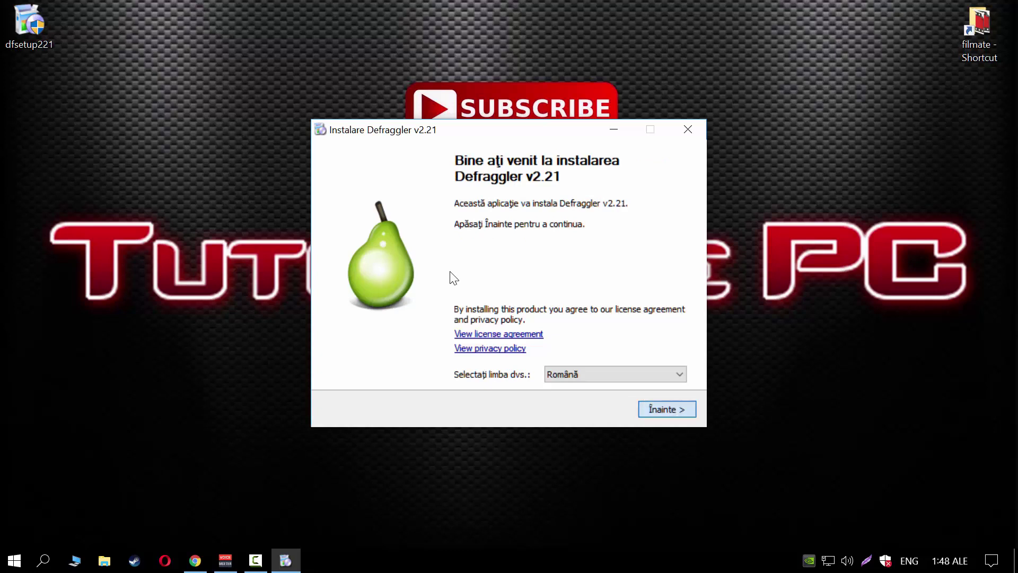
{"action": "key", "text": "Return"}
{"action": "left_click", "coordinate": [343, 294]}
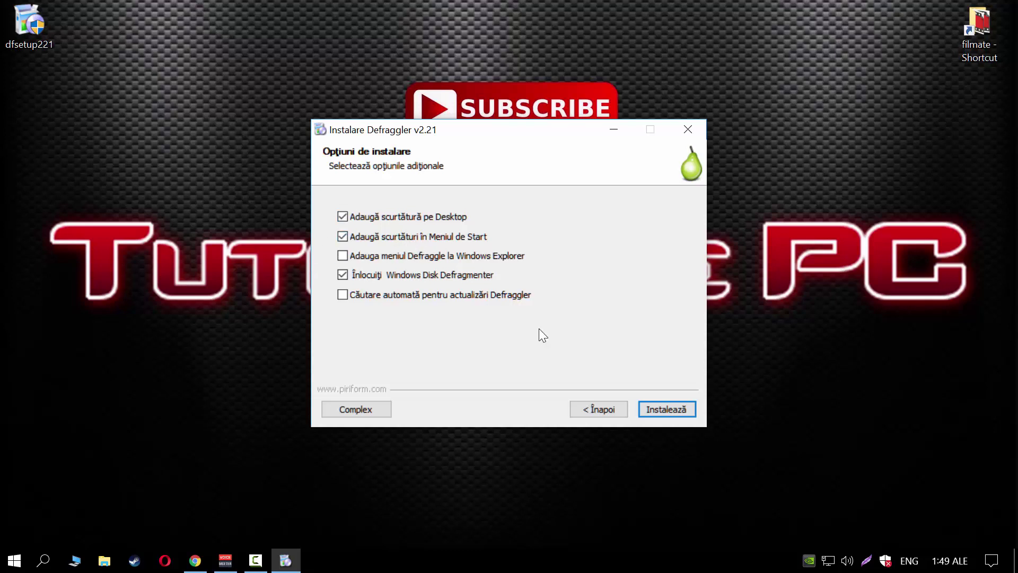
{"action": "left_click", "coordinate": [669, 409]}
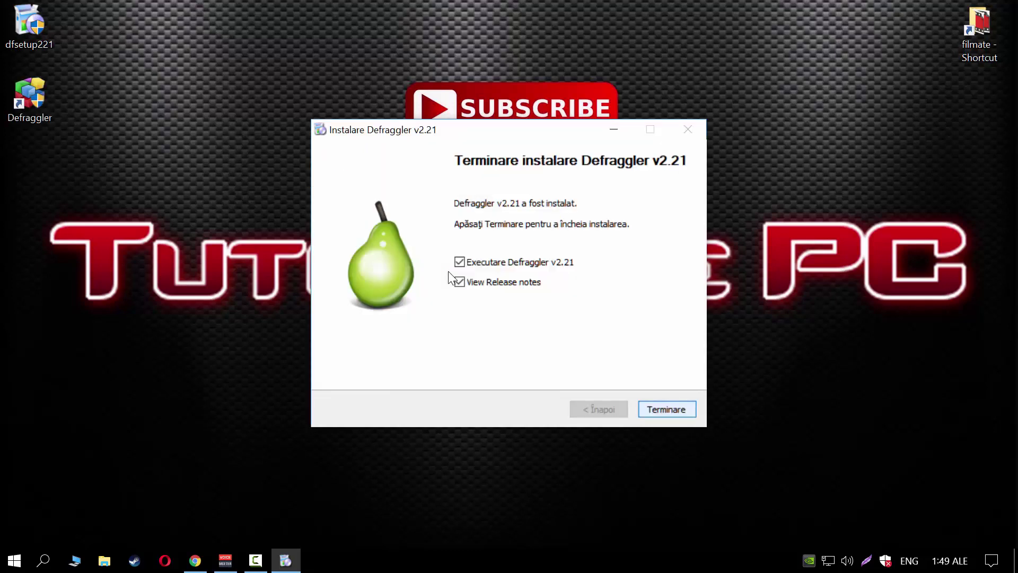
{"action": "left_click", "coordinate": [459, 281]}
{"action": "left_click", "coordinate": [664, 407]}
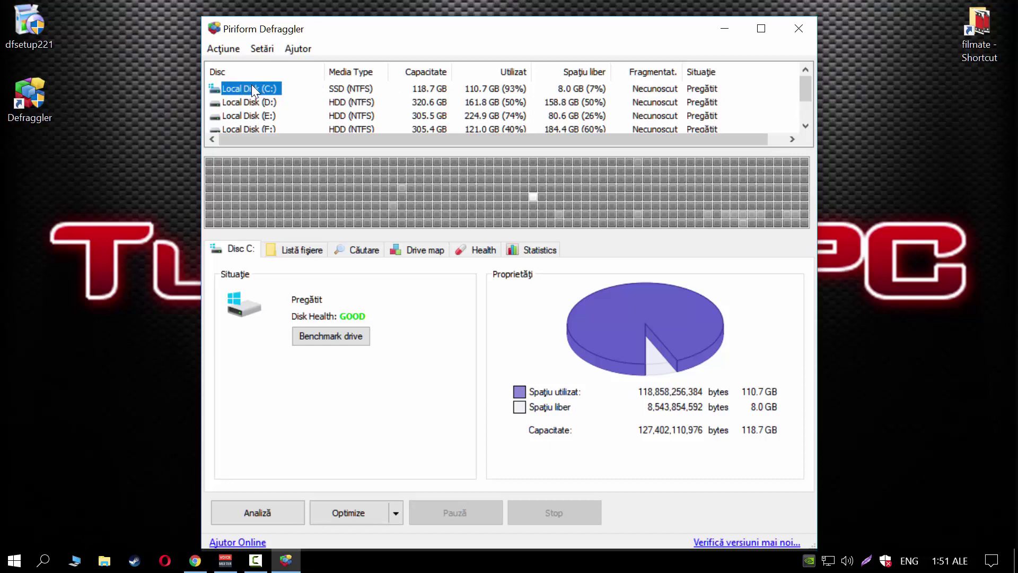
{"action": "right_click", "coordinate": [237, 88]}
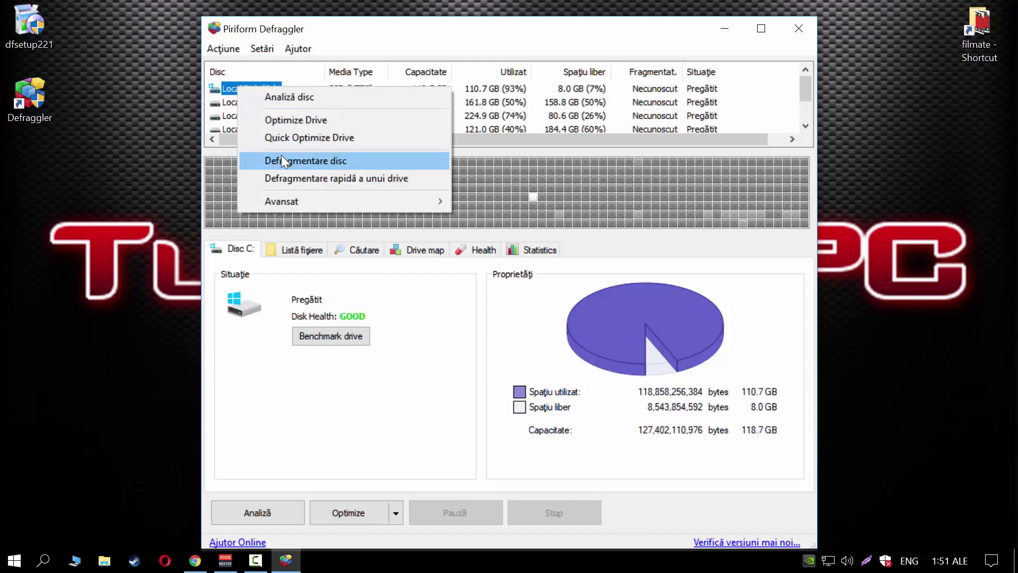
{"action": "left_click", "coordinate": [276, 161]}
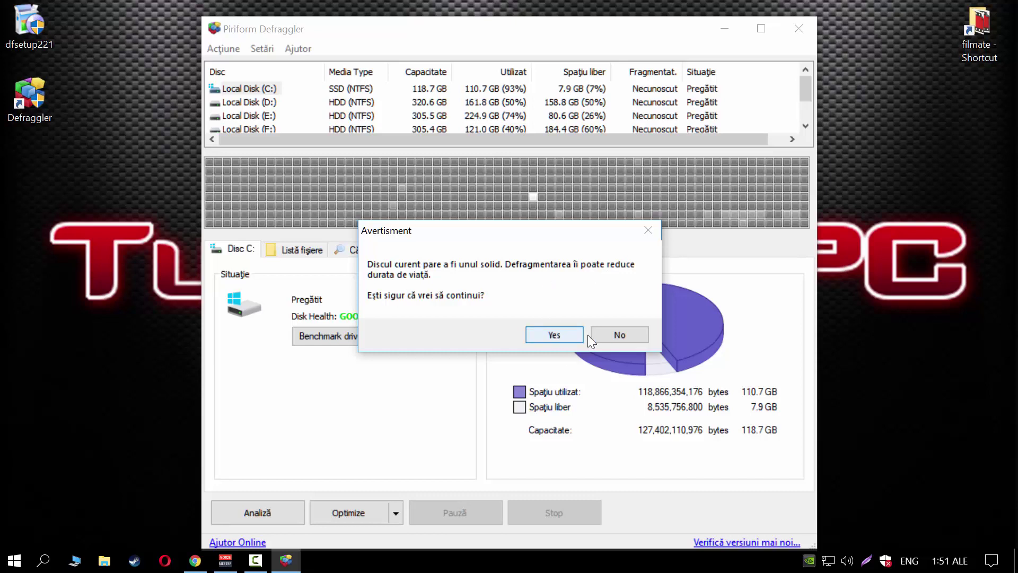
{"action": "left_click", "coordinate": [629, 335]}
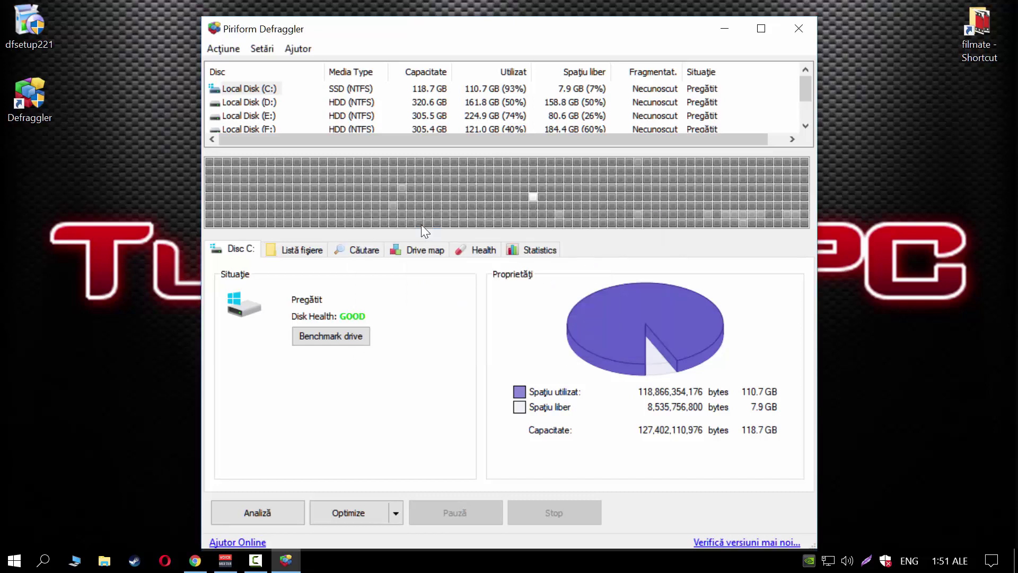
Start a full defragmentation of Local Disk (D:).
{"action": "left_click", "coordinate": [243, 101]}
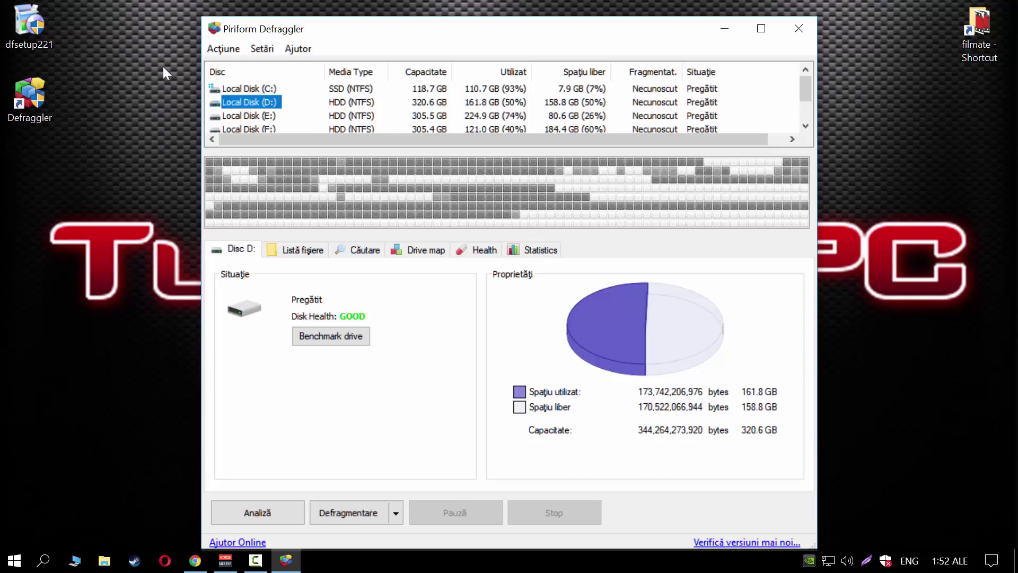
{"action": "right_click", "coordinate": [245, 101]}
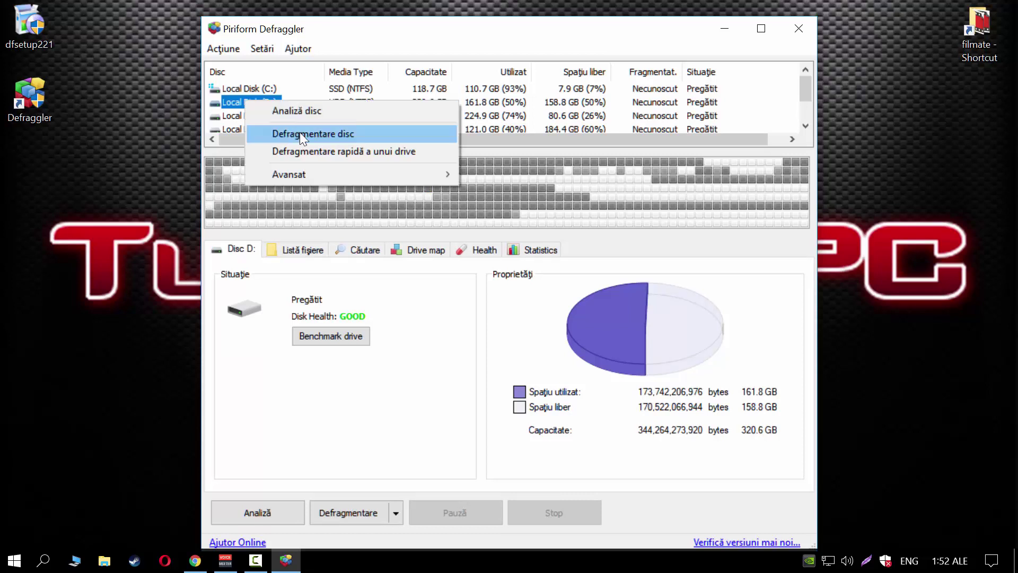
{"action": "key", "text": "Return"}
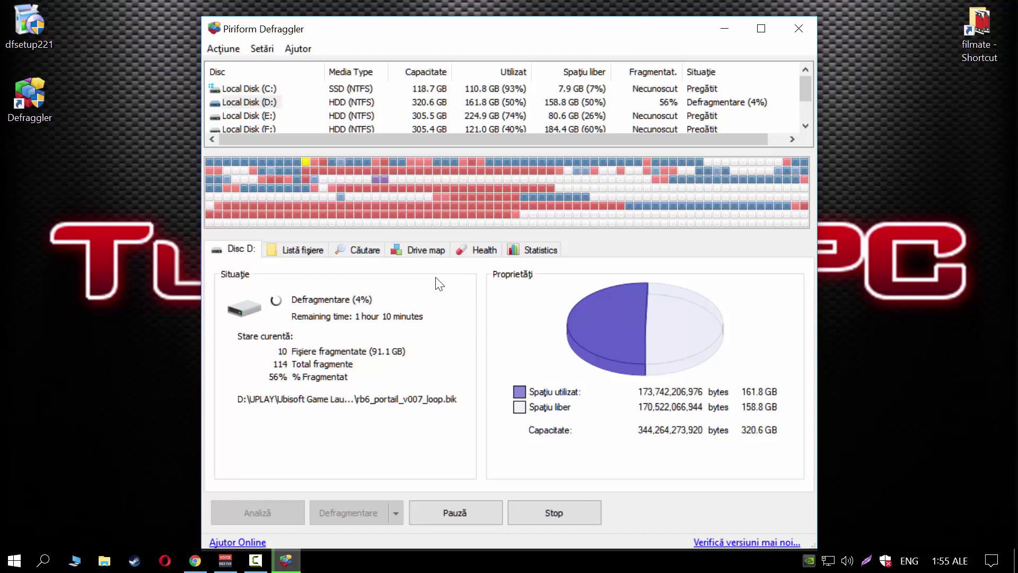
Minimize the Defraggler window while the defragmentation runs and restore it.
{"action": "left_click", "coordinate": [724, 29]}
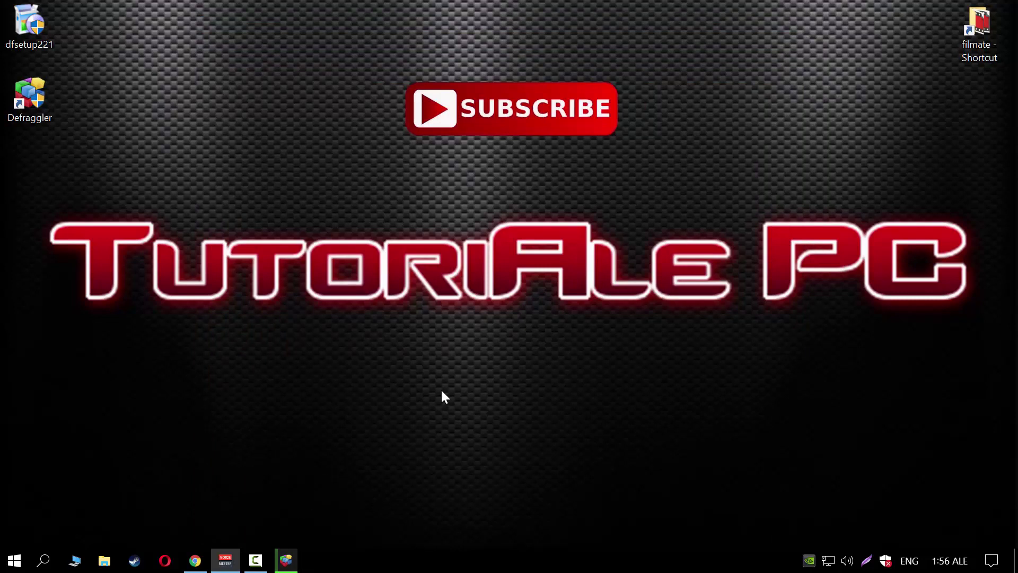
{"action": "left_click", "coordinate": [286, 560]}
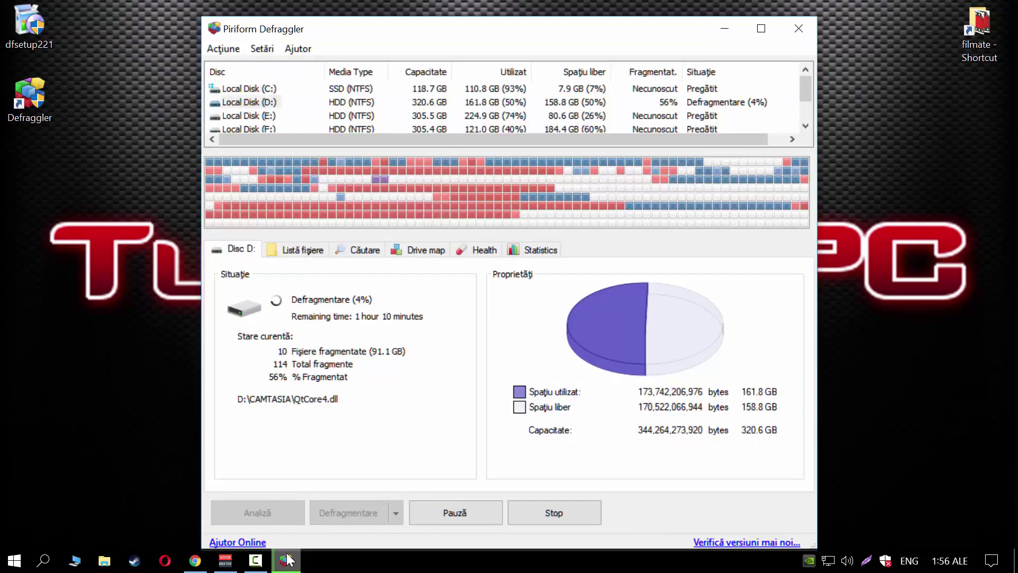